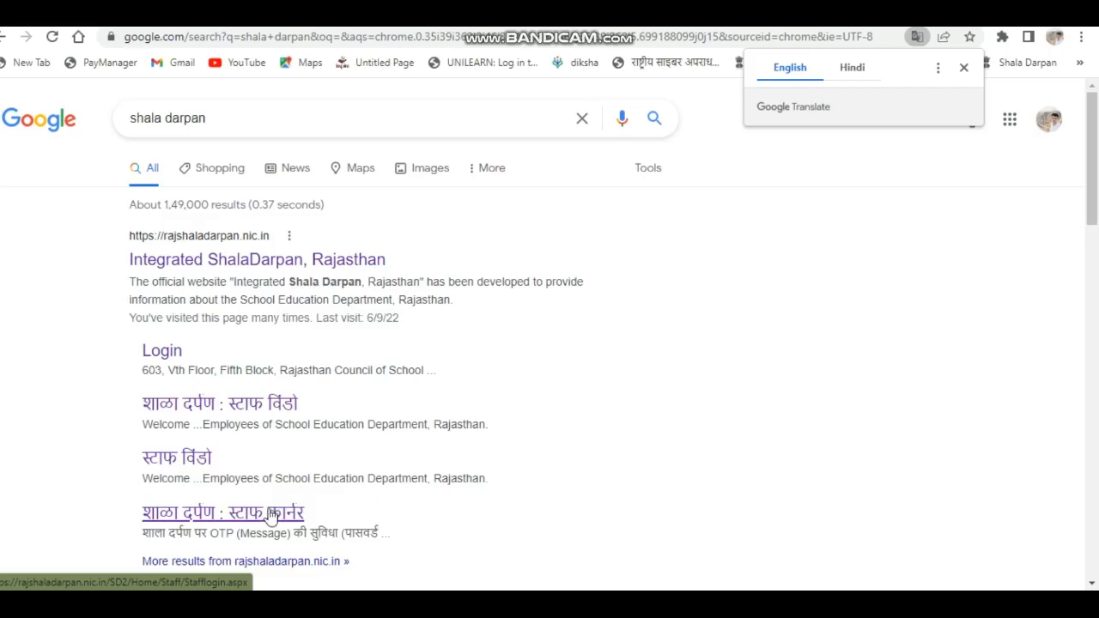
# - Open the Shala Darpan staff portal and bring up its APAR dashboard for session 2021-22
pyautogui.click(270, 515)
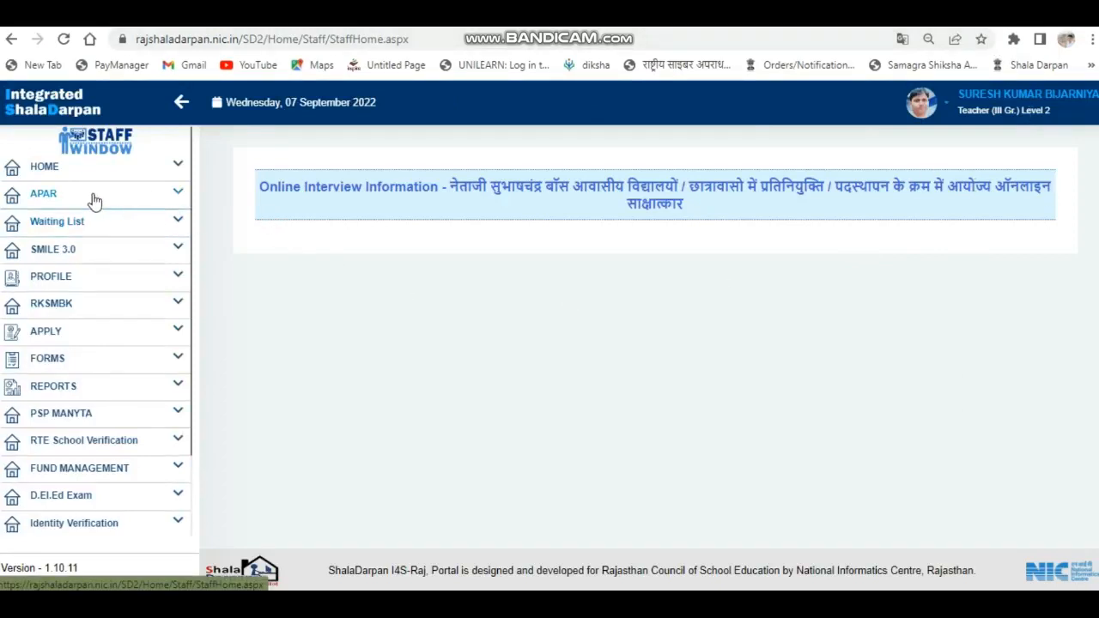
pyautogui.click(46, 208)
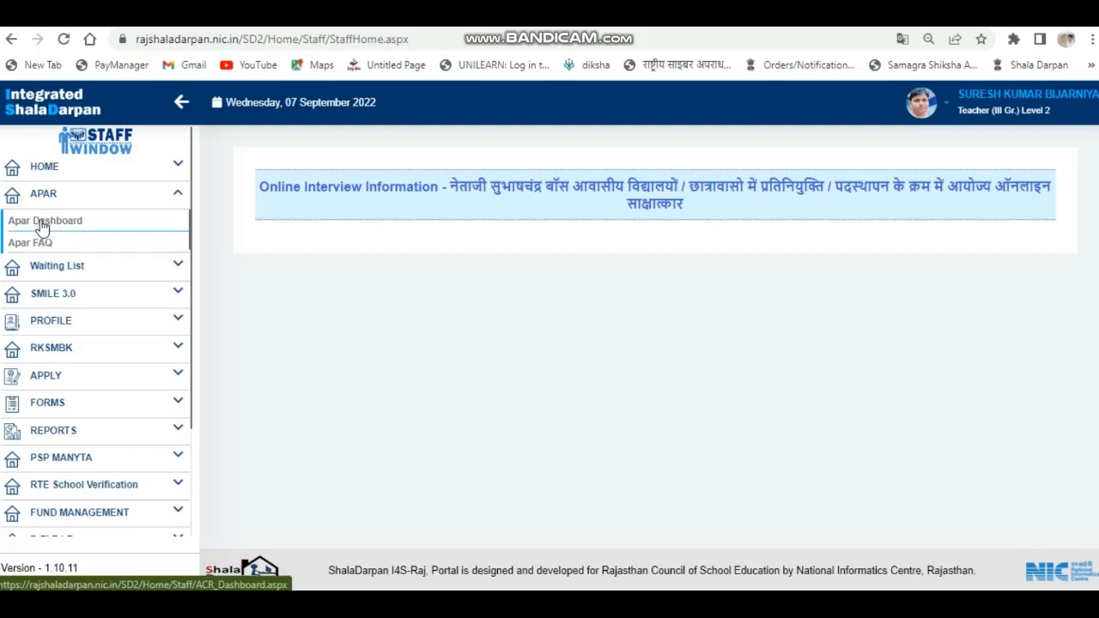
pyautogui.click(41, 223)
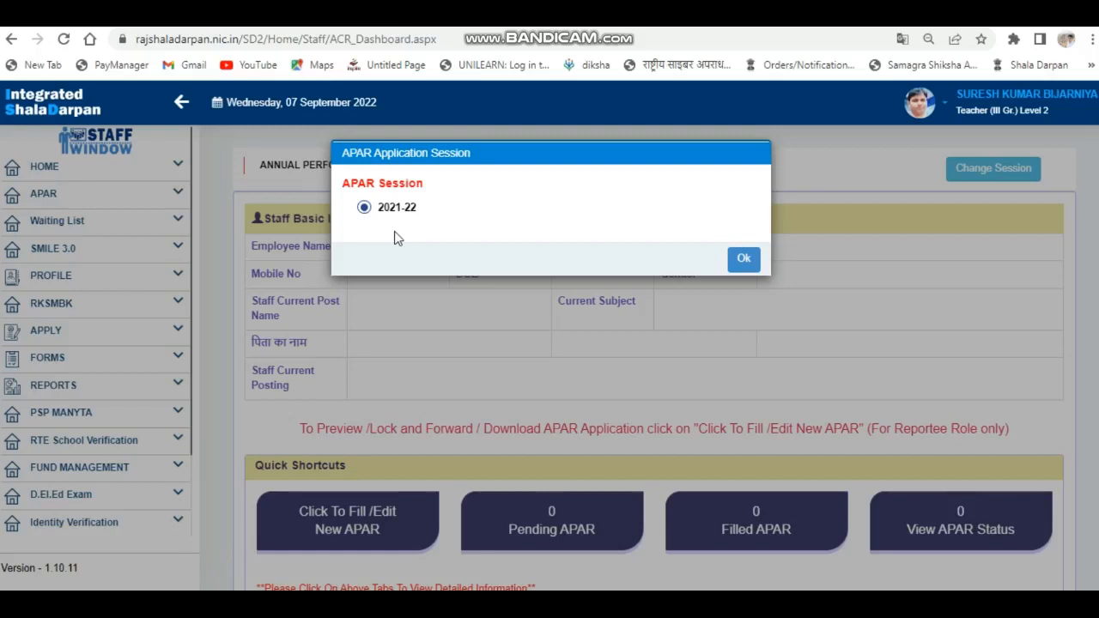
pyautogui.click(745, 258)
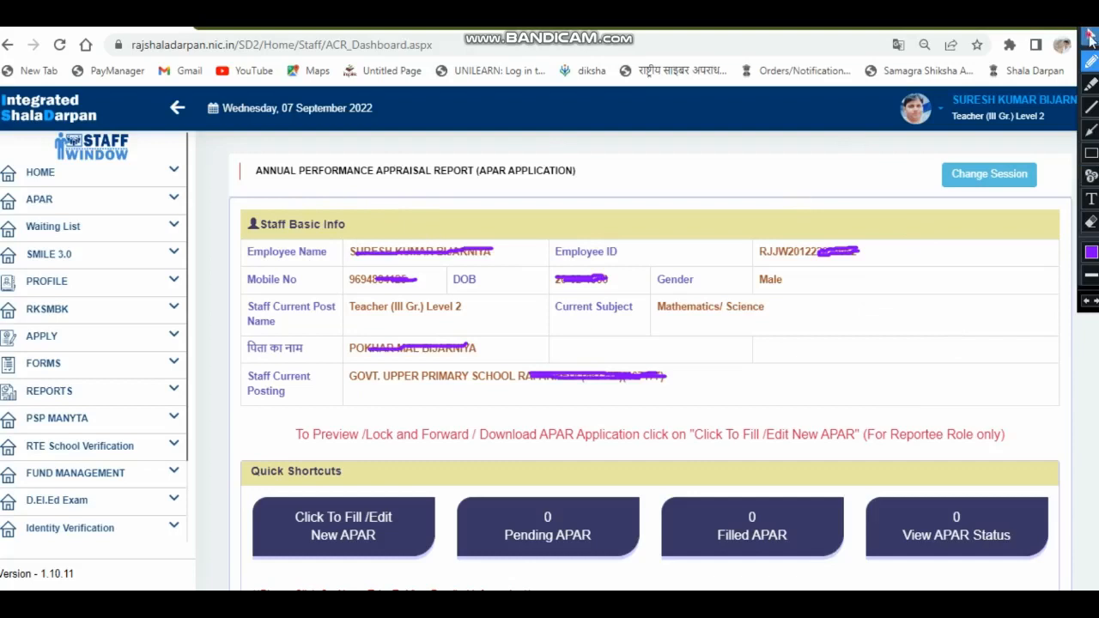
pyautogui.click(1090, 36)
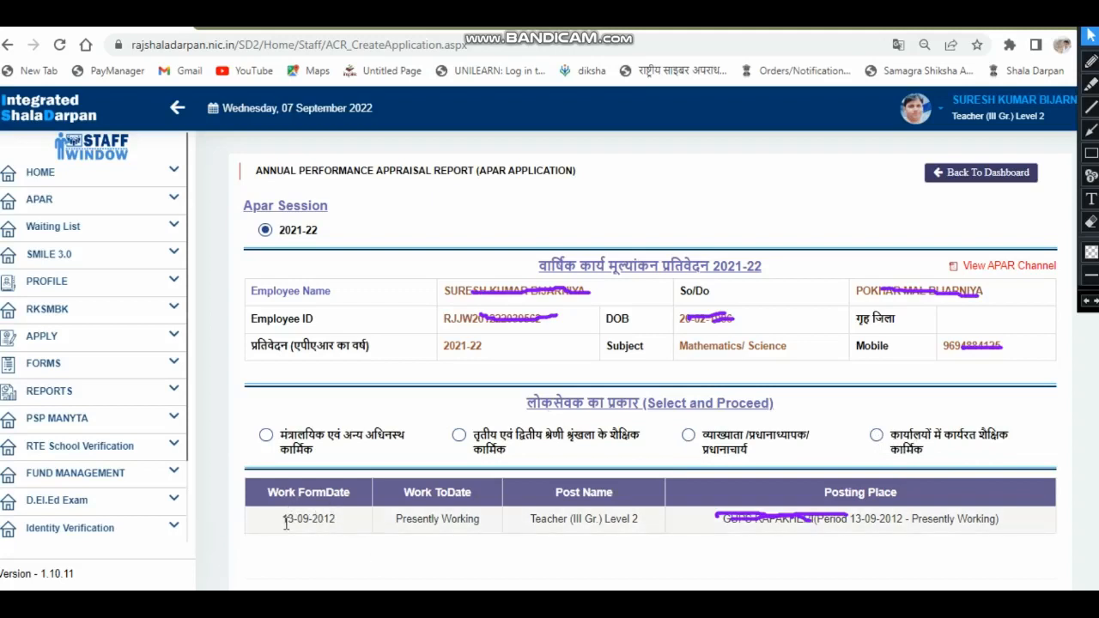
# - Choose तृतीय एवं द्वितीय श्रेणी श्रृंखला के शैक्षिक कार्मिक as the public servant type and outline the reporting-period note in red
pyautogui.click(459, 436)
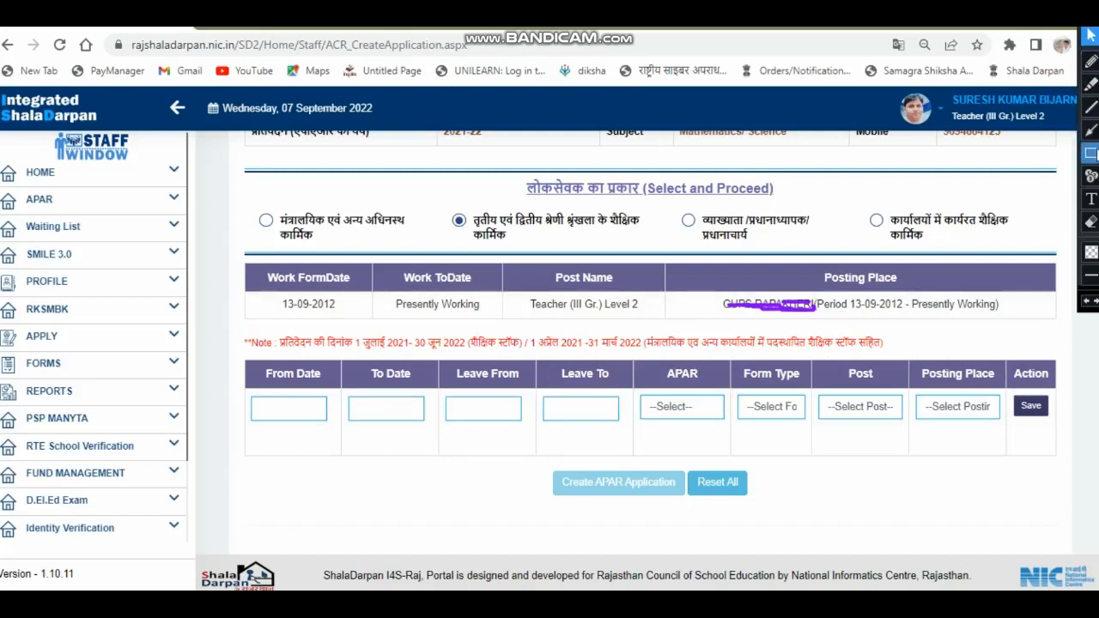
pyautogui.click(1091, 153)
pyautogui.moveTo(235, 319)
pyautogui.mouseDown()
pyautogui.moveTo(255, 356)
pyautogui.moveTo(901, 350)
pyautogui.mouseUp()
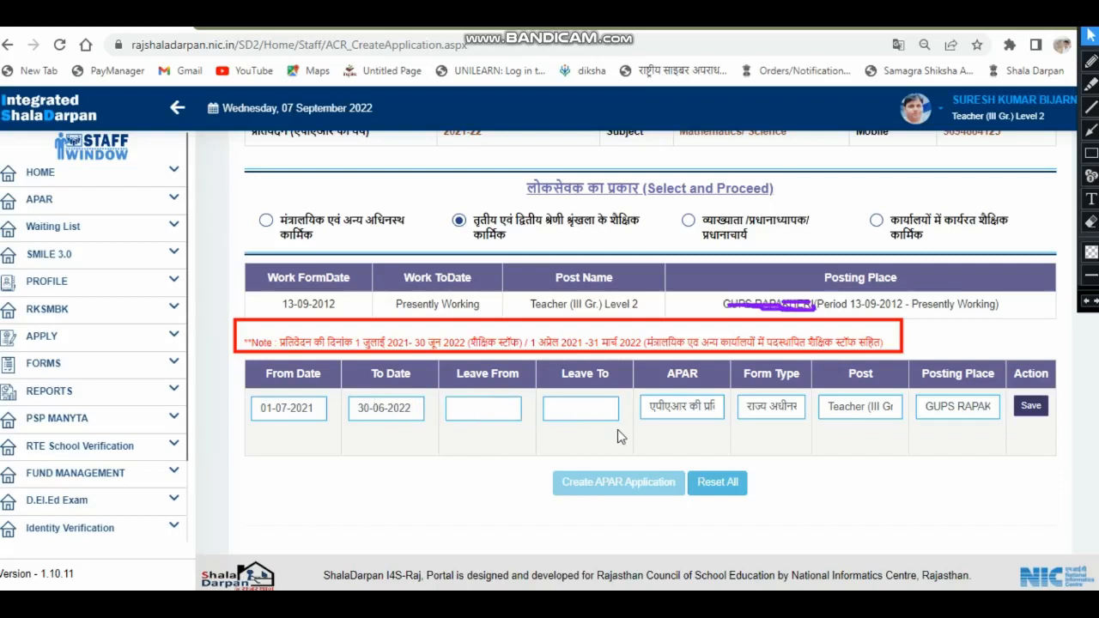
# - Set APAR to एपीएआर की प्रविष्टि की जानी है and the form type to राज्य अधीनस्थ शिक्षा सेवा कर्मचारियों के लिए, and save the 01-07-2021 to 30-06-2022 row
pyautogui.click(700, 416)
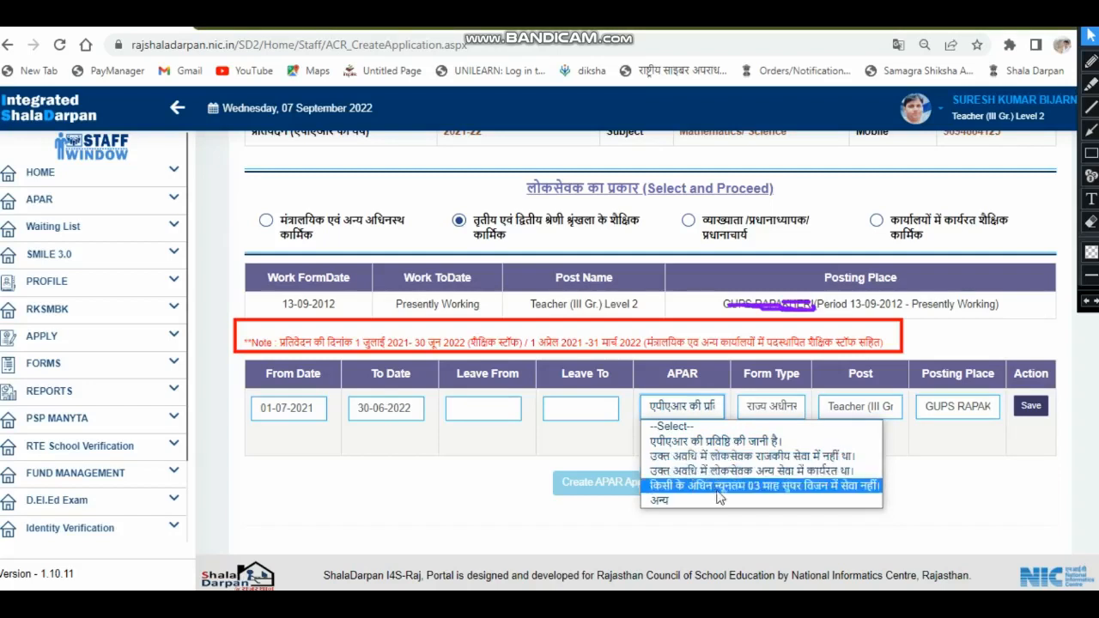
pyautogui.click(708, 441)
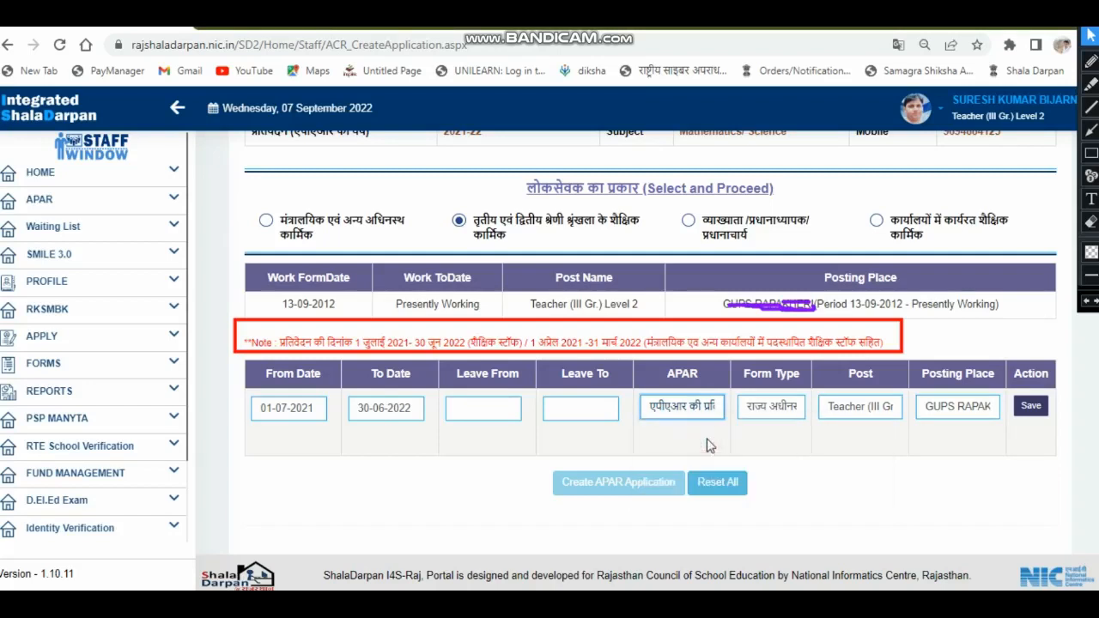
pyautogui.click(775, 412)
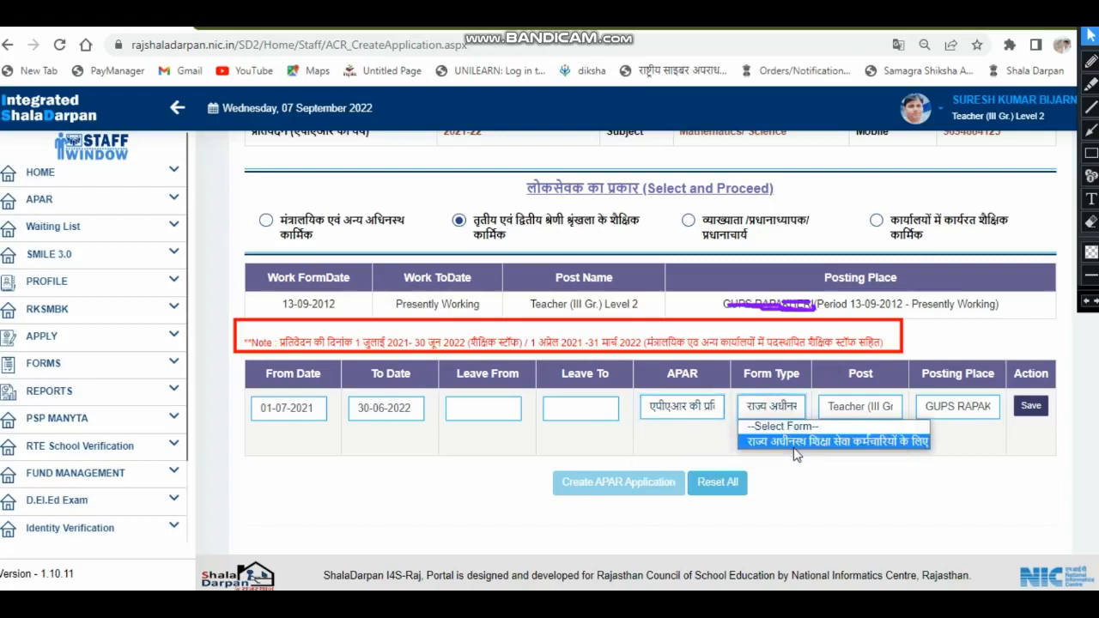
pyautogui.click(794, 441)
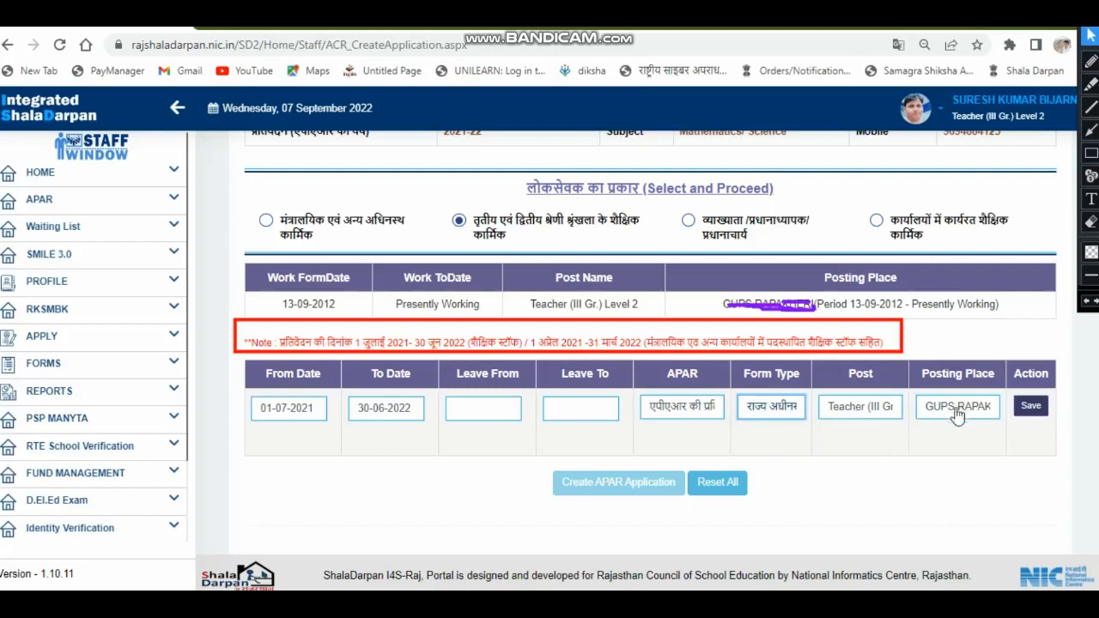
pyautogui.click(1030, 407)
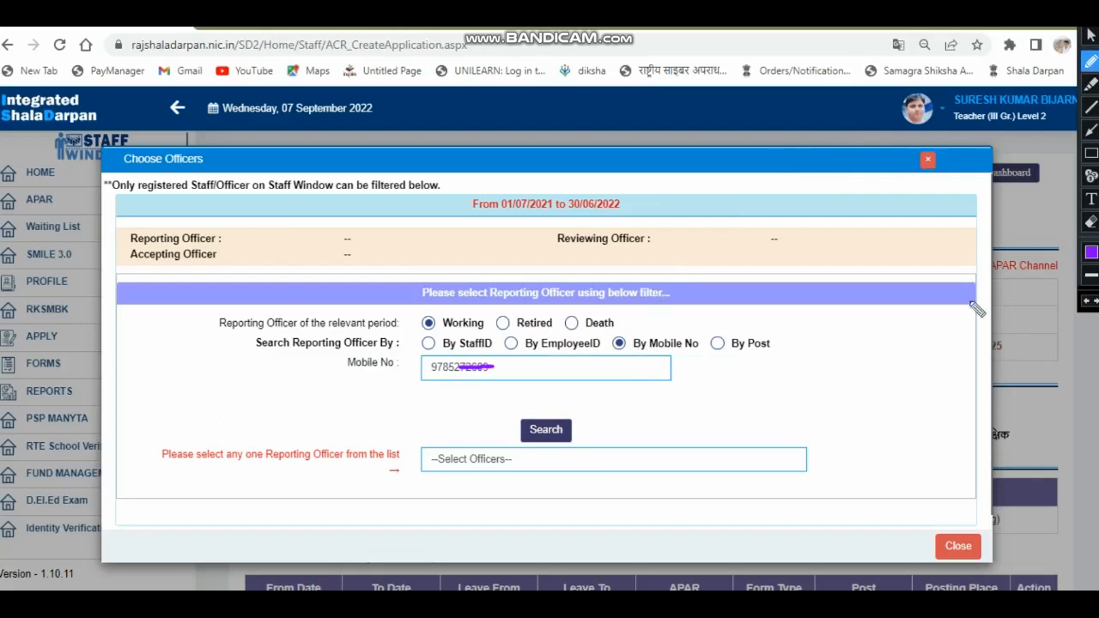
# - Select the officer found by mobile number as the Reporting Officer and outline the assigned officer's name with a rectangle
pyautogui.click(1091, 36)
pyautogui.click(1090, 42)
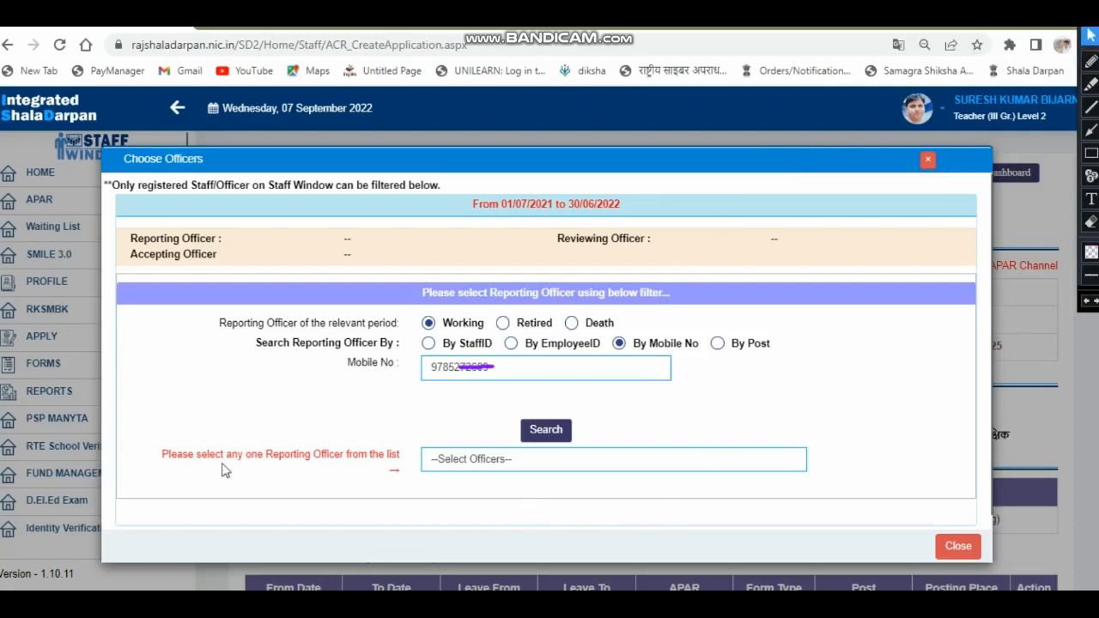
pyautogui.click(495, 464)
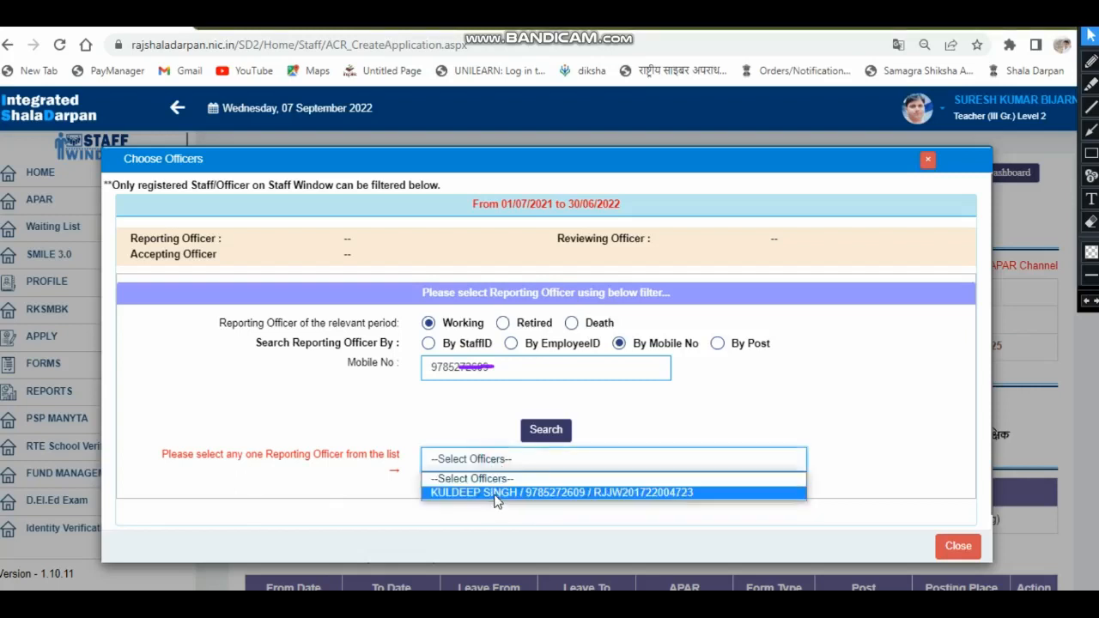
pyautogui.click(495, 494)
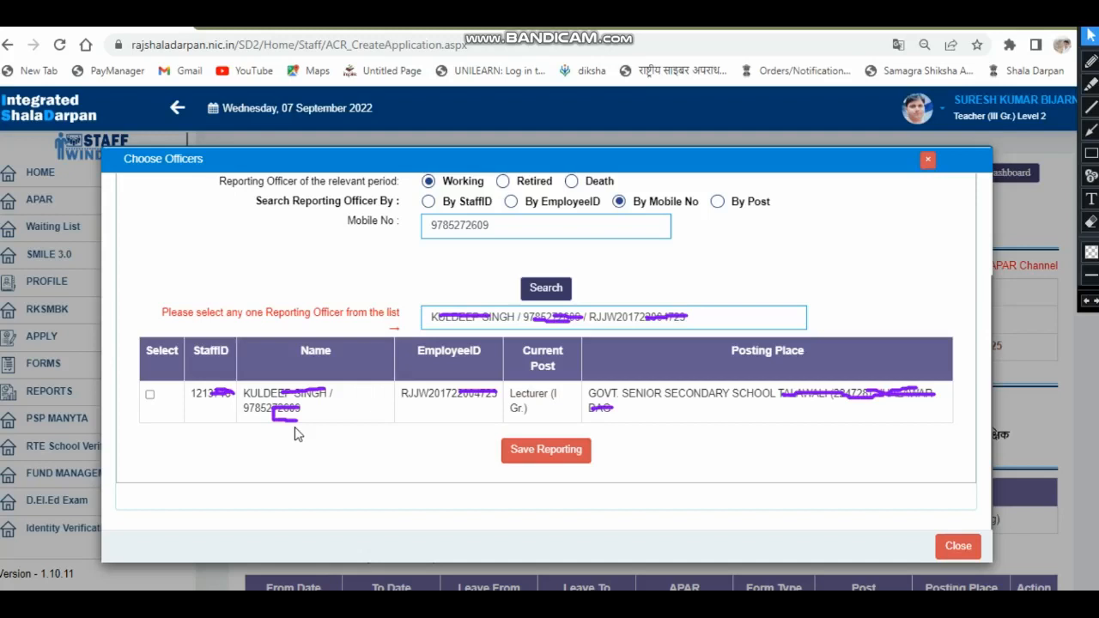
pyautogui.click(150, 397)
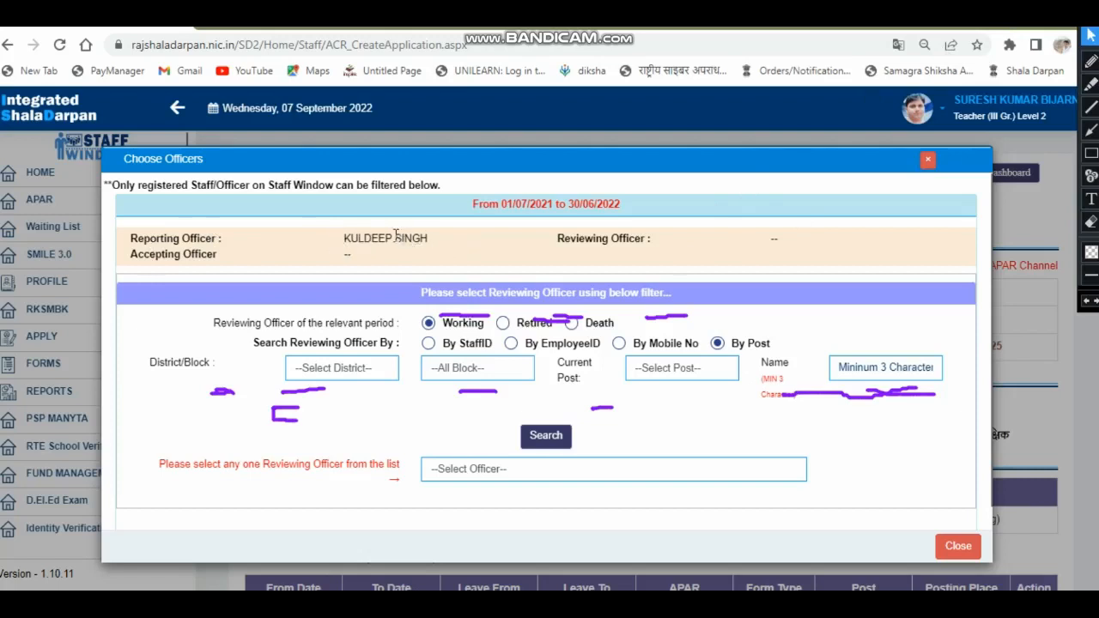
pyautogui.click(1090, 153)
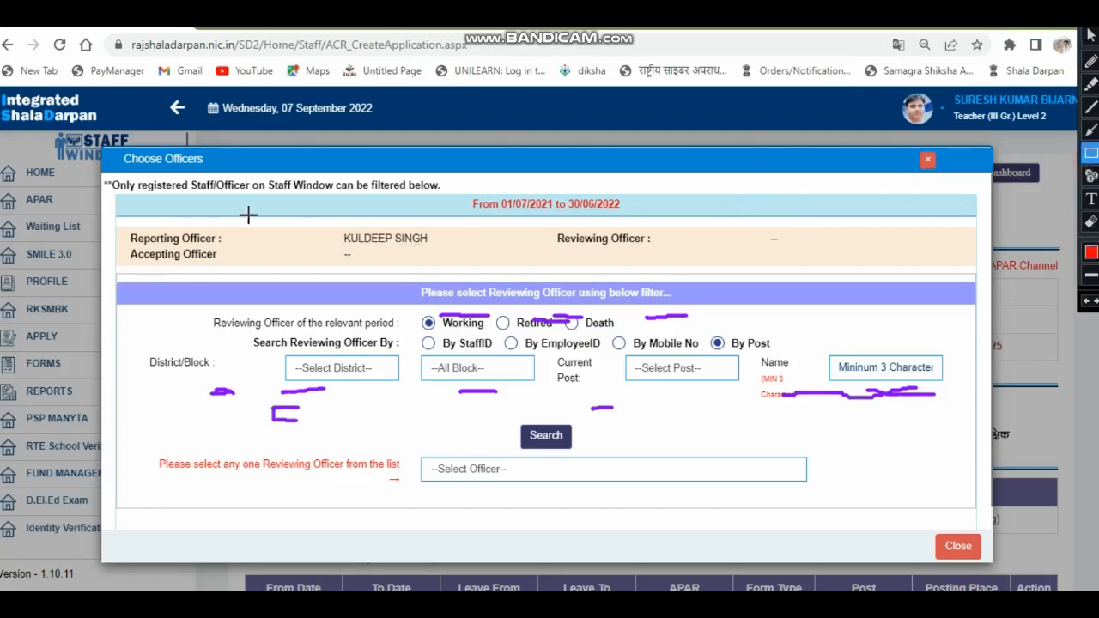
pyautogui.moveTo(333, 226)
pyautogui.mouseDown()
pyautogui.moveTo(368, 248)
pyautogui.moveTo(438, 253)
pyautogui.mouseUp()
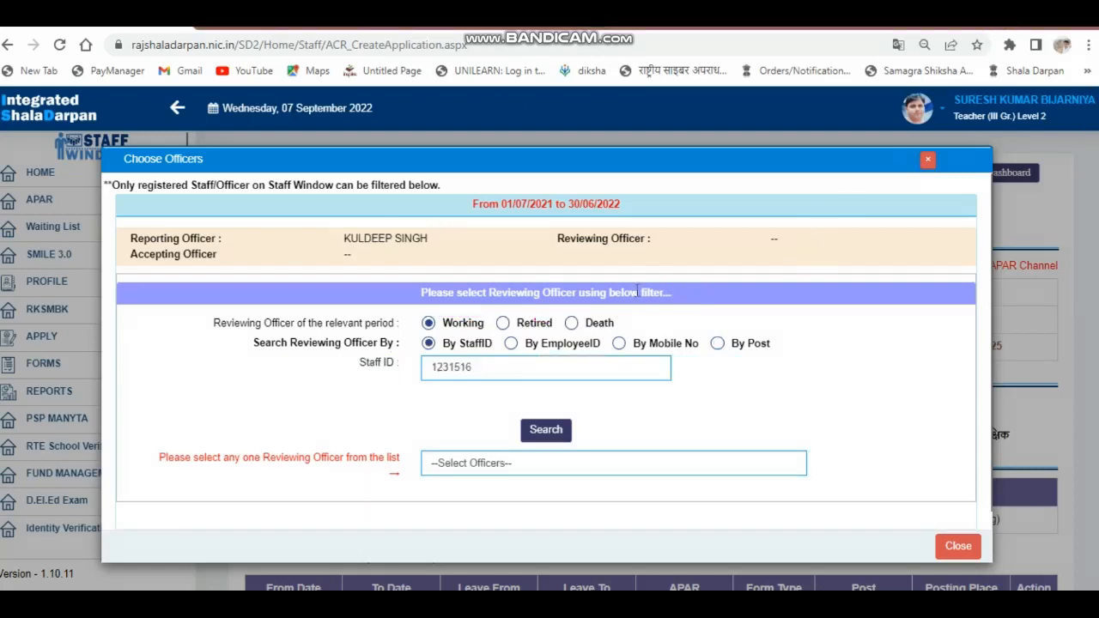
# - Search for the Reviewing Officer by the entered staff ID, and select and save the matching Chief Block Education officer
pyautogui.click(547, 430)
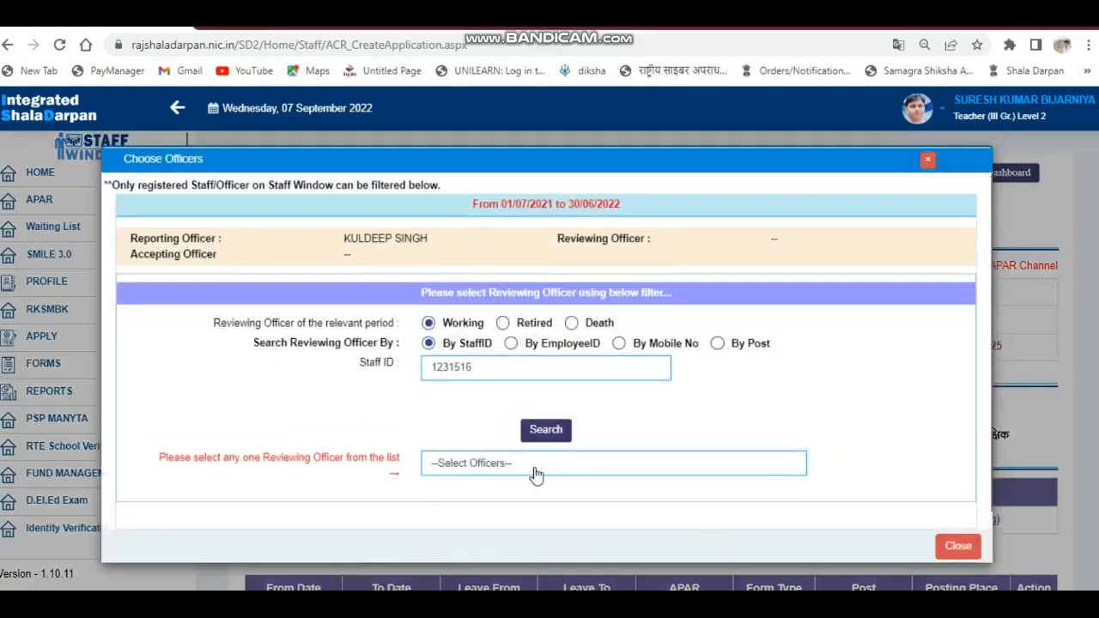
pyautogui.click(536, 469)
pyautogui.click(544, 497)
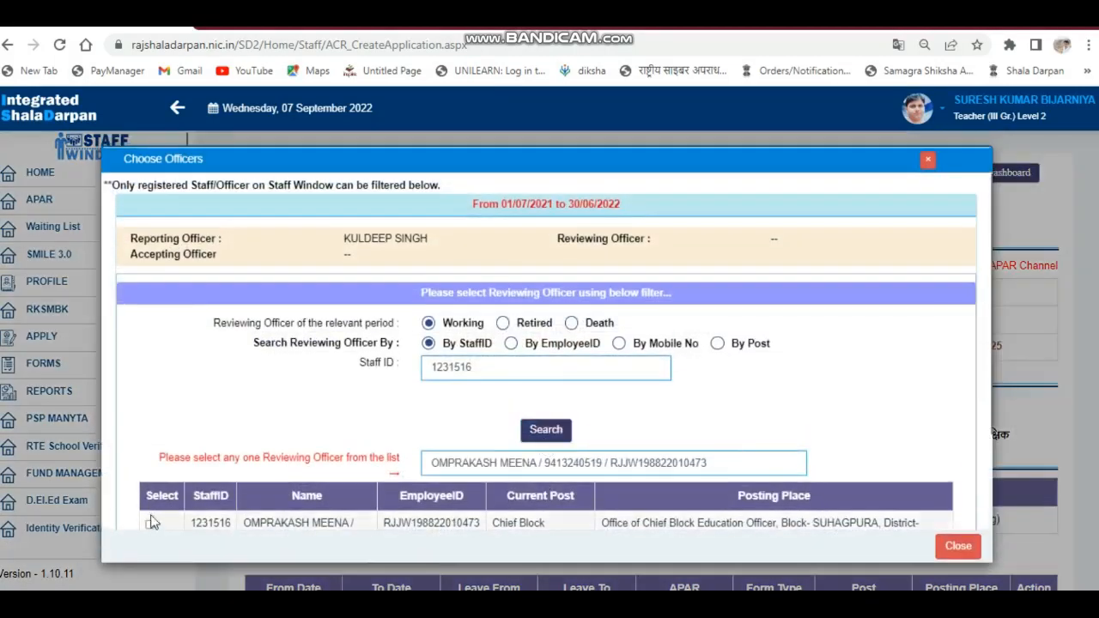
pyautogui.click(150, 525)
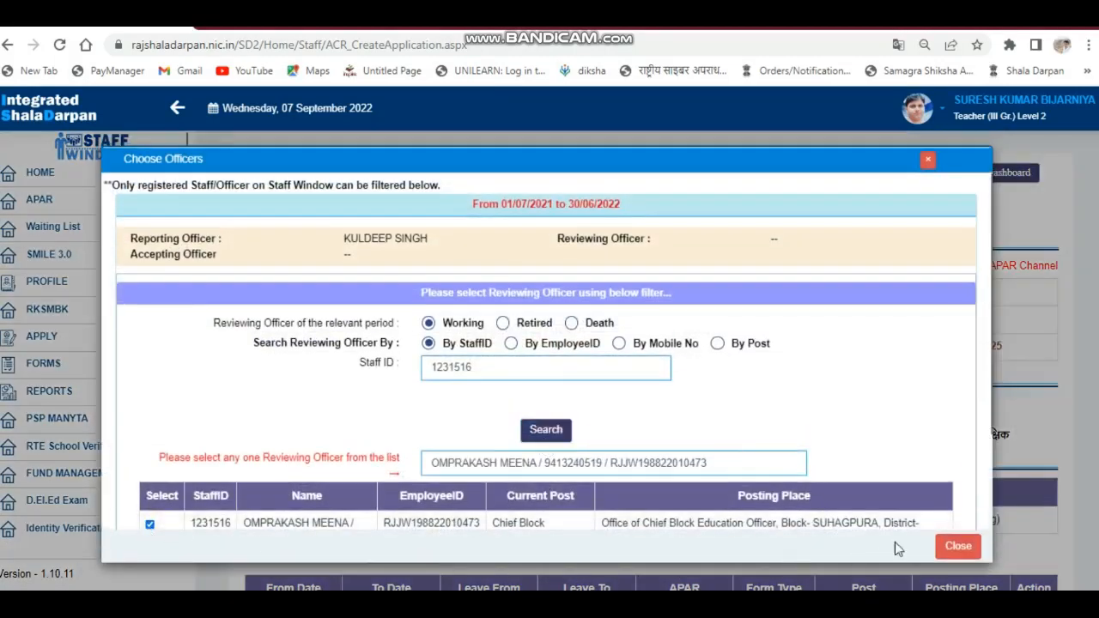
pyautogui.scroll(-3, 942, 337)
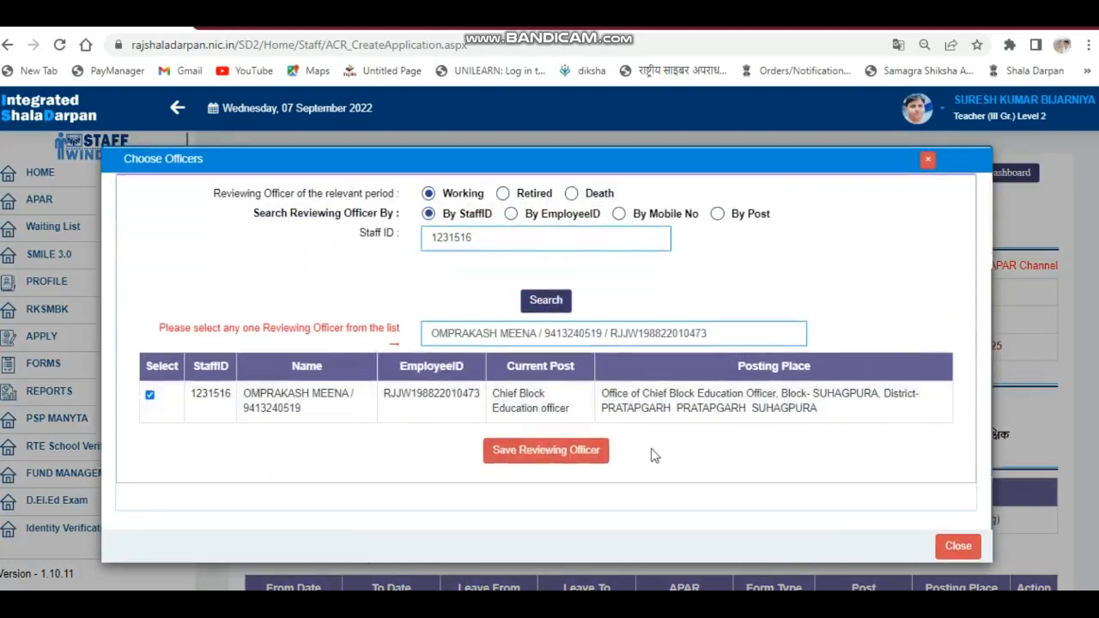
pyautogui.click(539, 462)
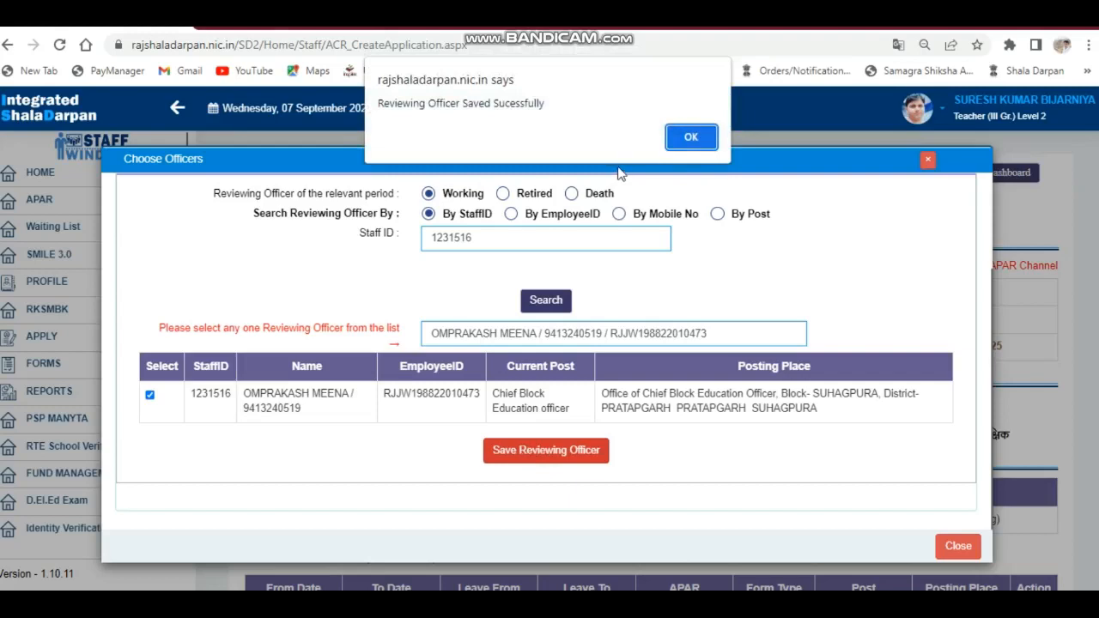
pyautogui.click(692, 136)
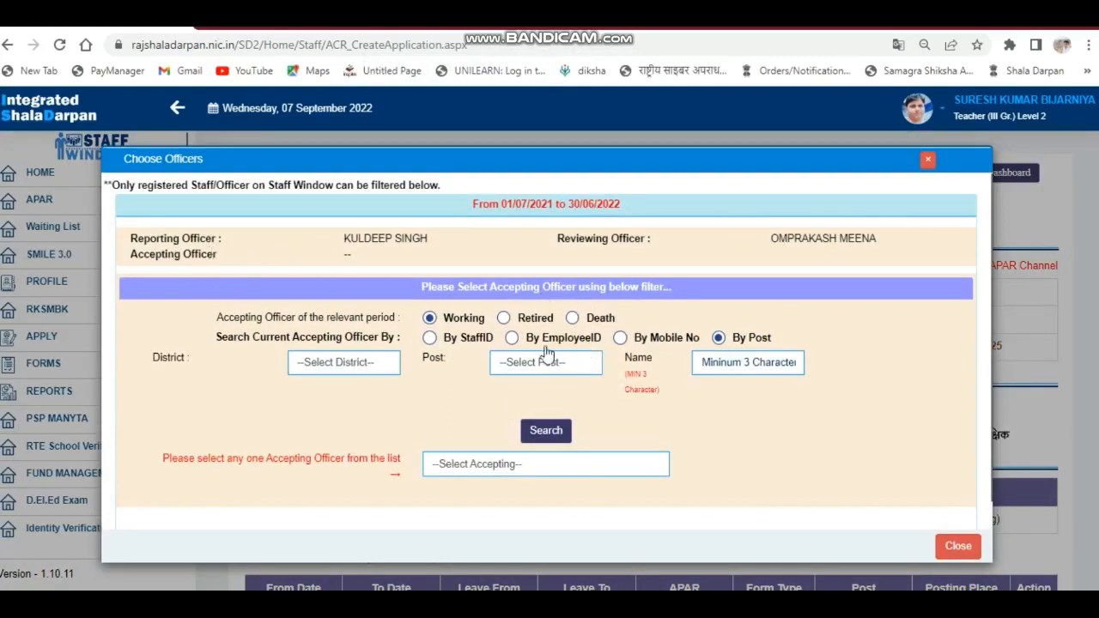
# - Set the Accepting Officer's status for the relevant period to Retired
pyautogui.click(504, 319)
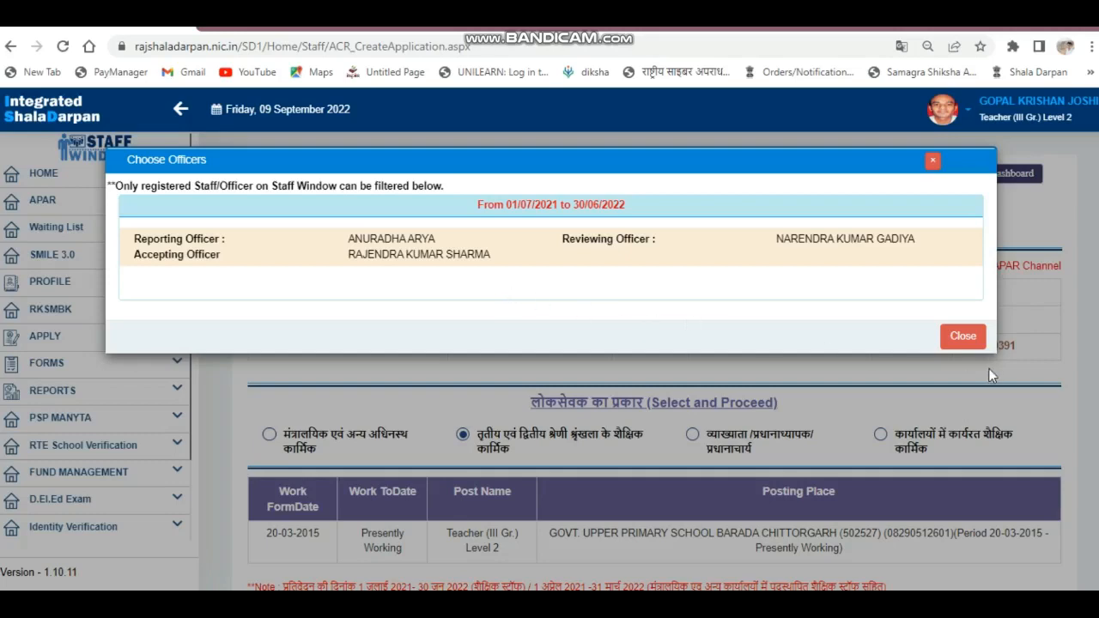
# - Close the officer selection and review the saved APAR period row with its assigned officers
pyautogui.click(951, 340)
pyautogui.scroll(-5, 947, 334)
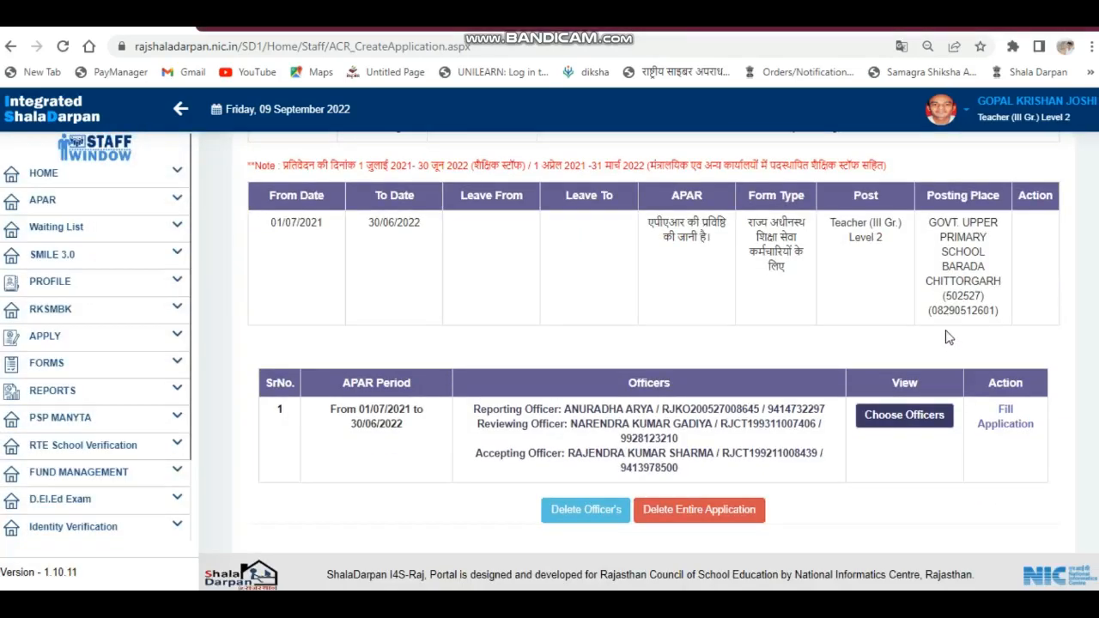
pyautogui.scroll(5, 652, 361)
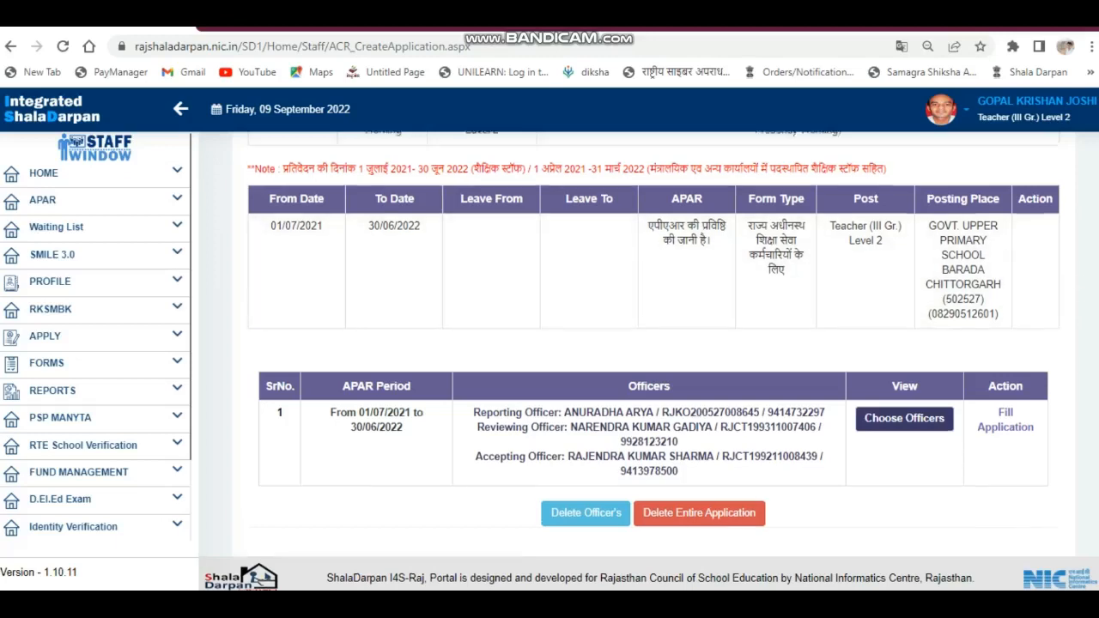
pyautogui.scroll(-5, 1022, 311)
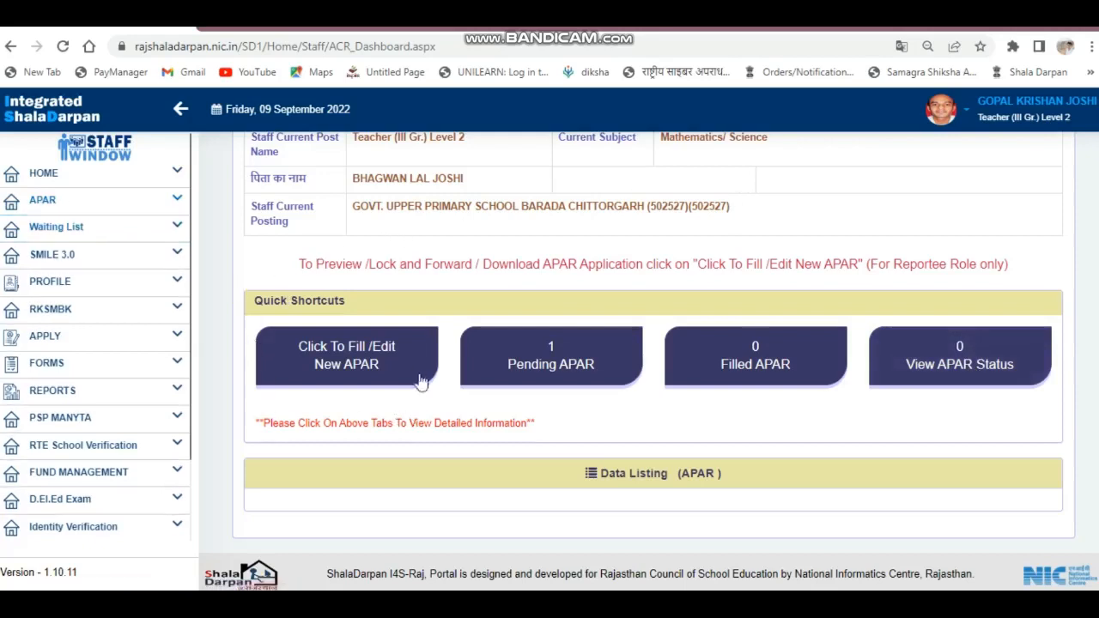
# - Show the list of pending APAR applications on the dashboard
pyautogui.click(550, 370)
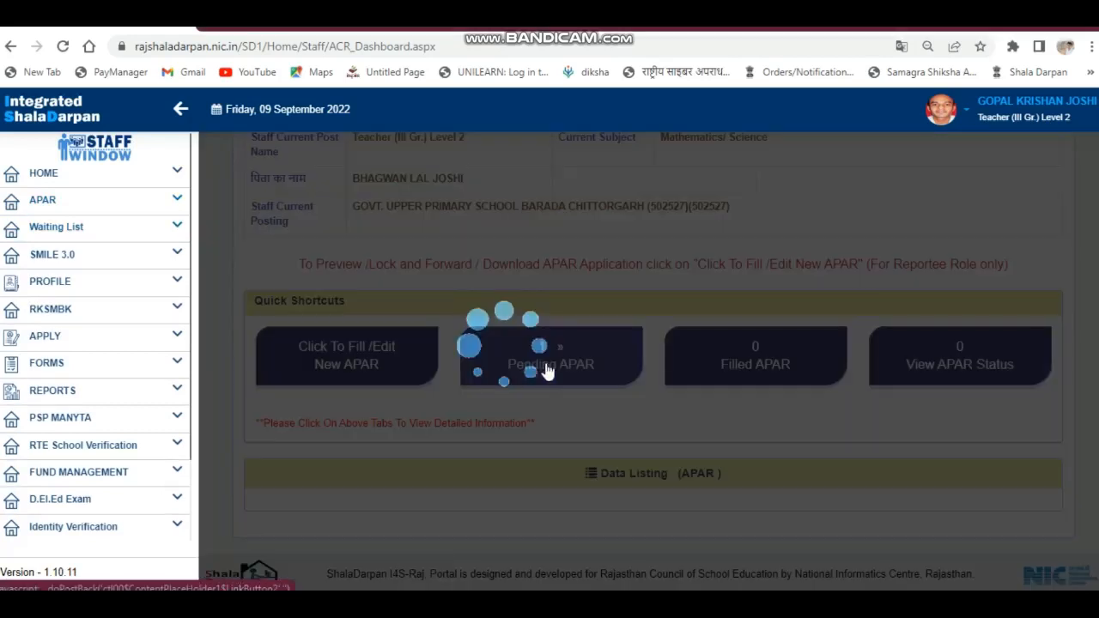
pyautogui.scroll(-2, 698, 372)
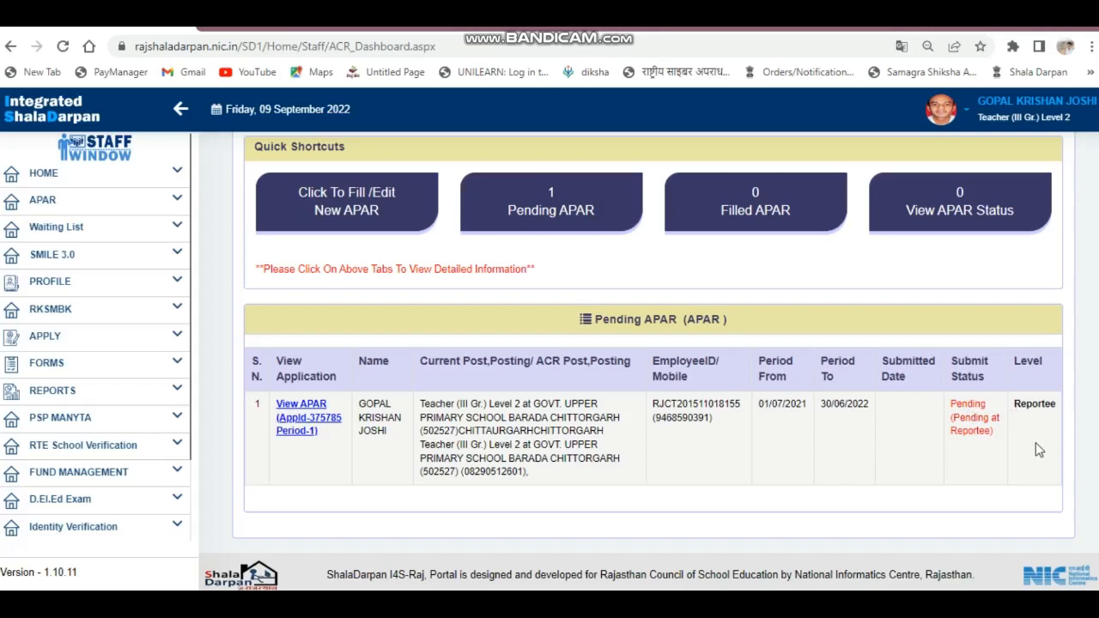
# - Reopen the new APAR for editing and open its application form at the Step 1 targets and achievements table
pyautogui.click(345, 204)
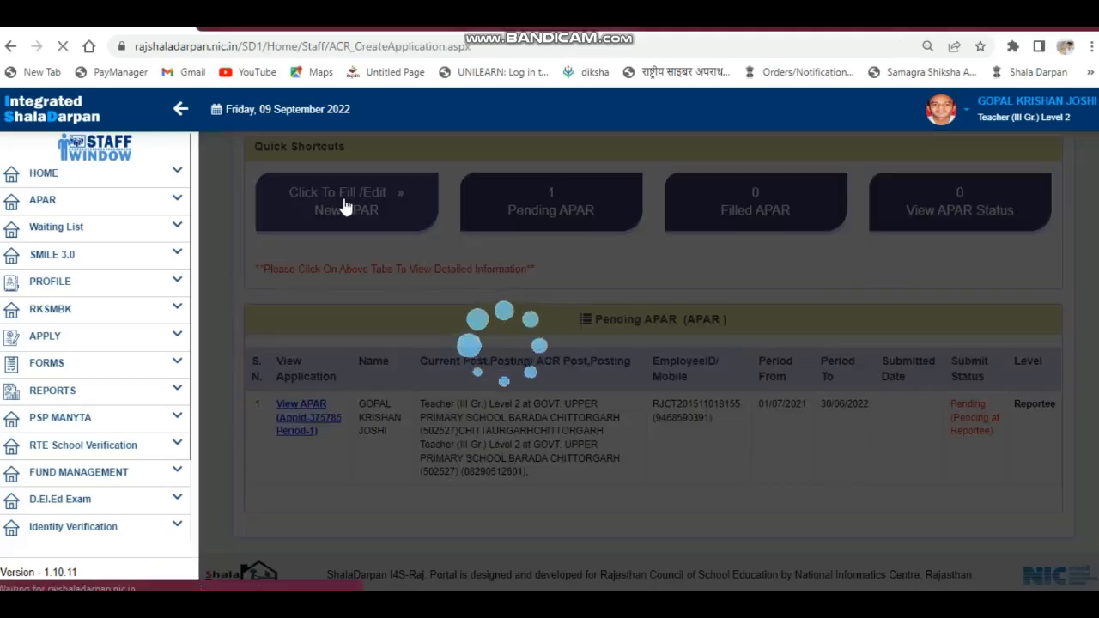
pyautogui.scroll(-5, 1029, 460)
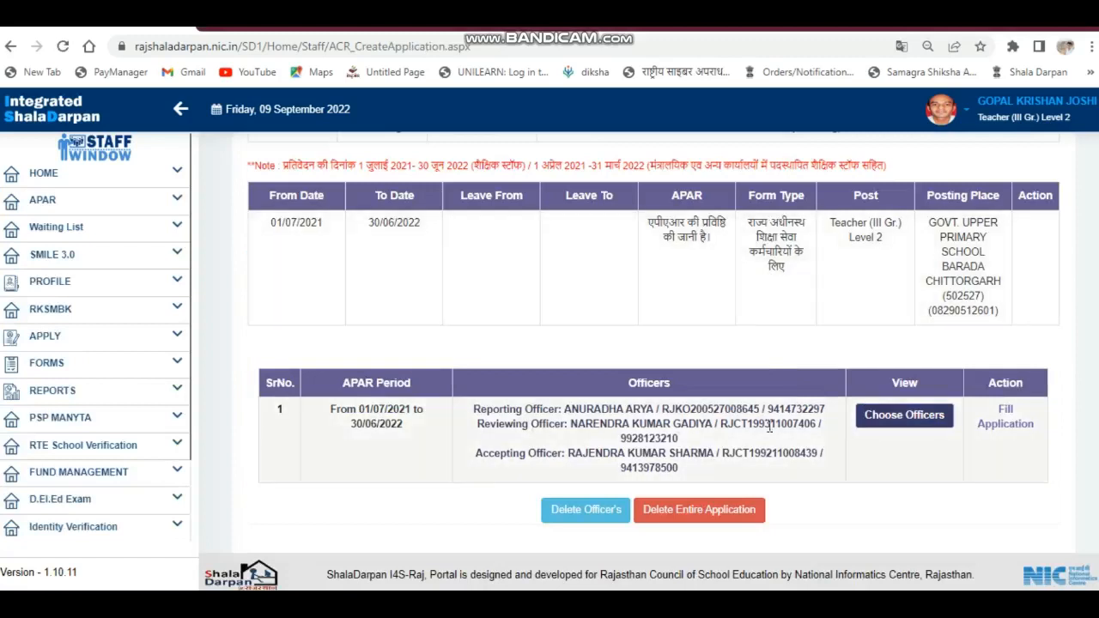
pyautogui.click(1011, 420)
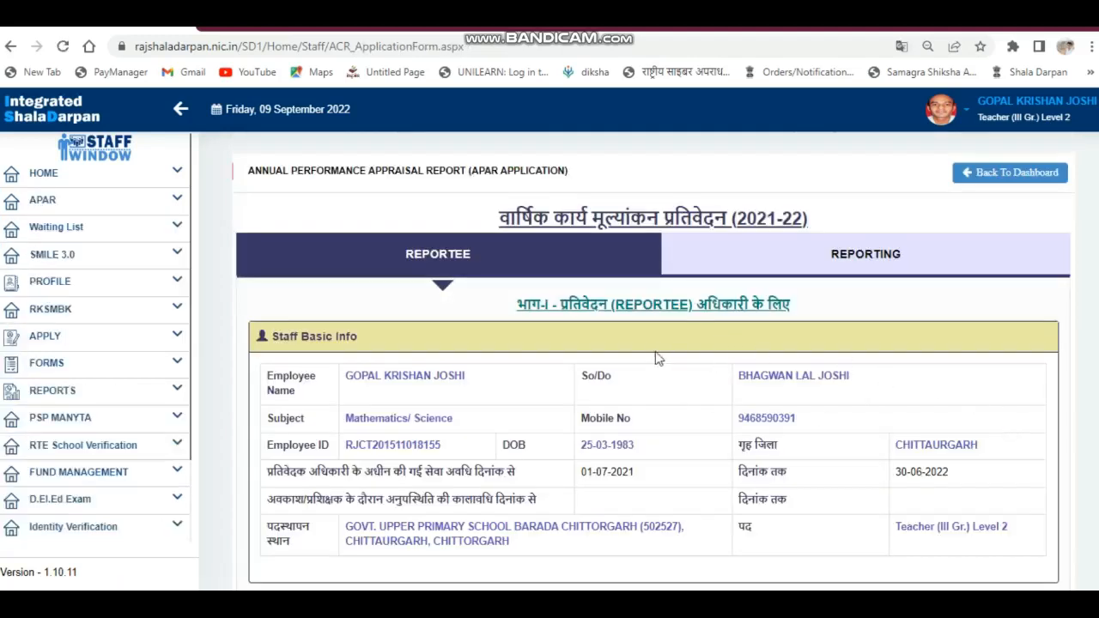
pyautogui.scroll(-10, 658, 349)
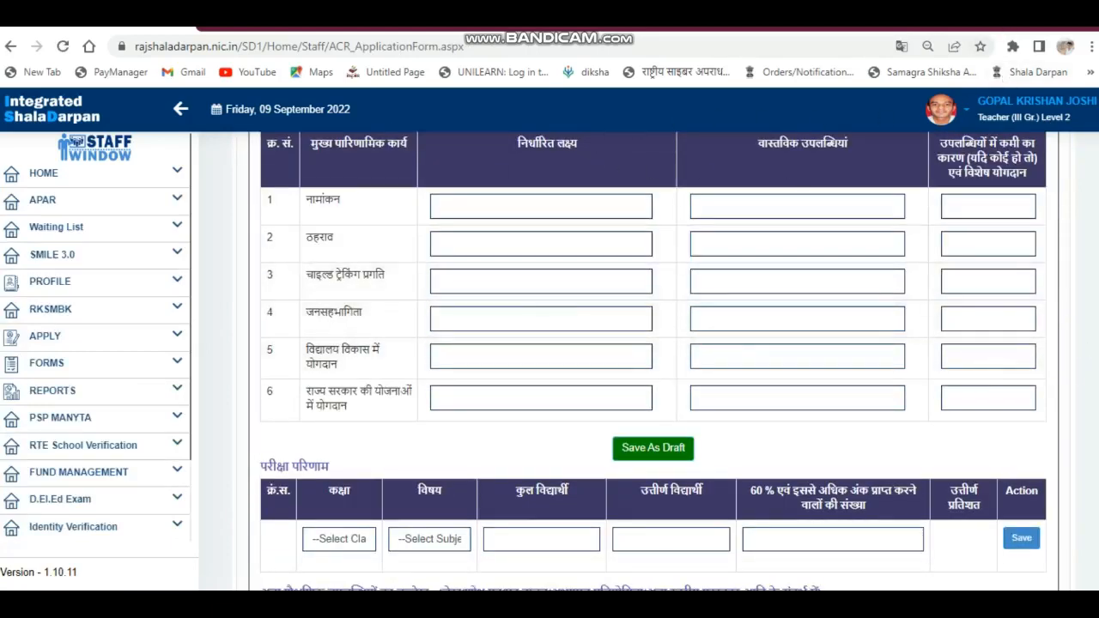
pyautogui.scroll(1, 962, 284)
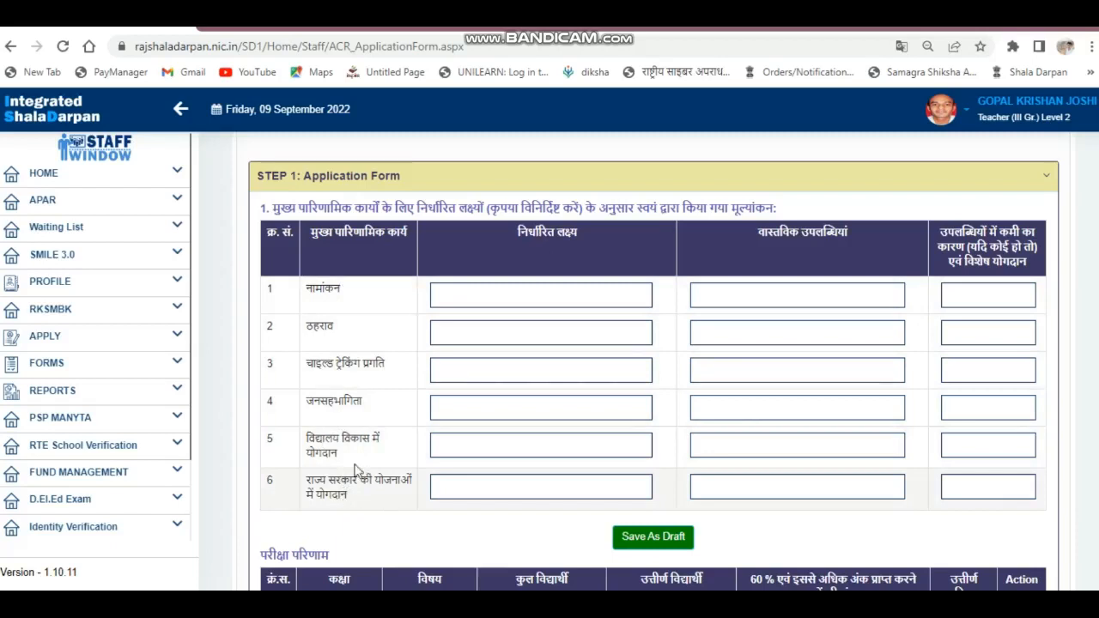
# - Fill in the Step 1 targets and achievements table, entering 100%, 100% and NIL for contribution to state government schemes, and save it as draft
pyautogui.click(452, 297)
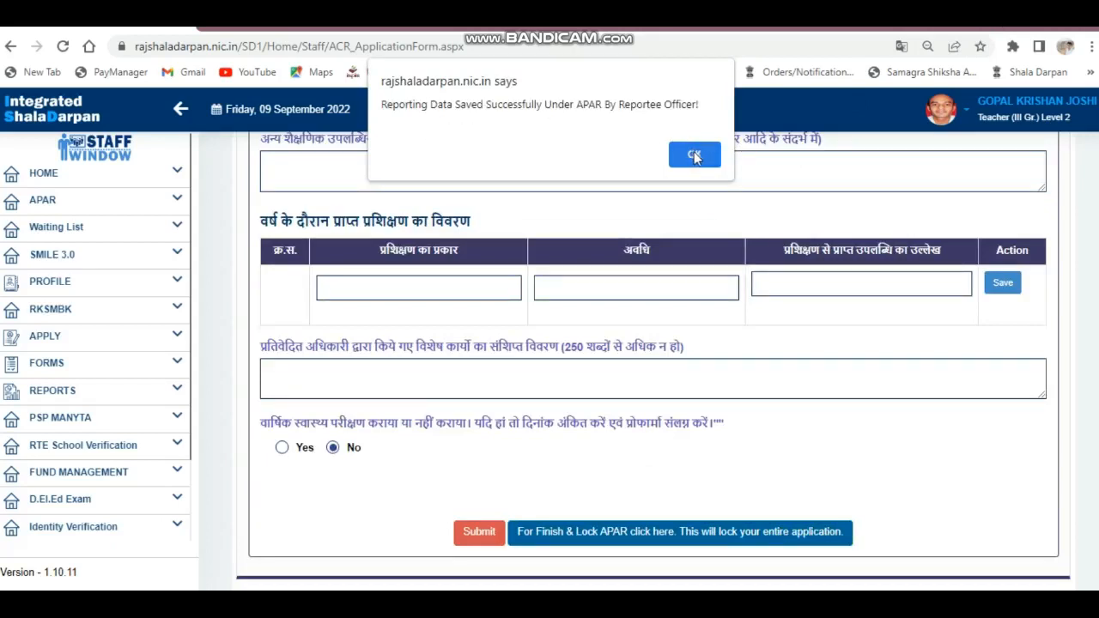
pyautogui.press('Return')
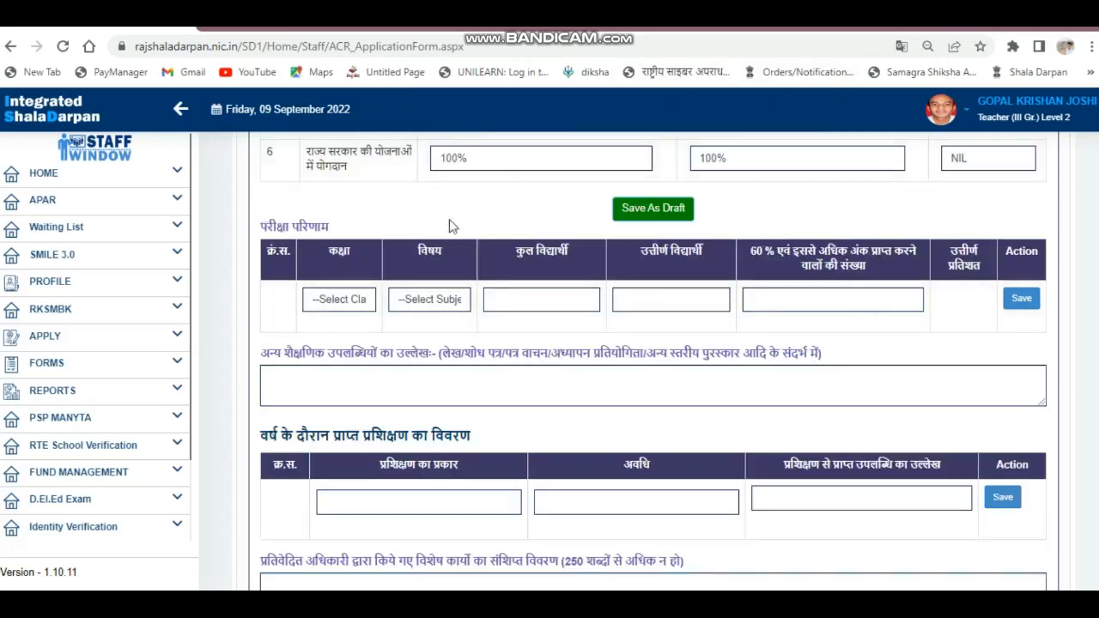
# - Examine the class and subject choices for the exam results, and the training, special work and annual health check sections below
pyautogui.click(358, 301)
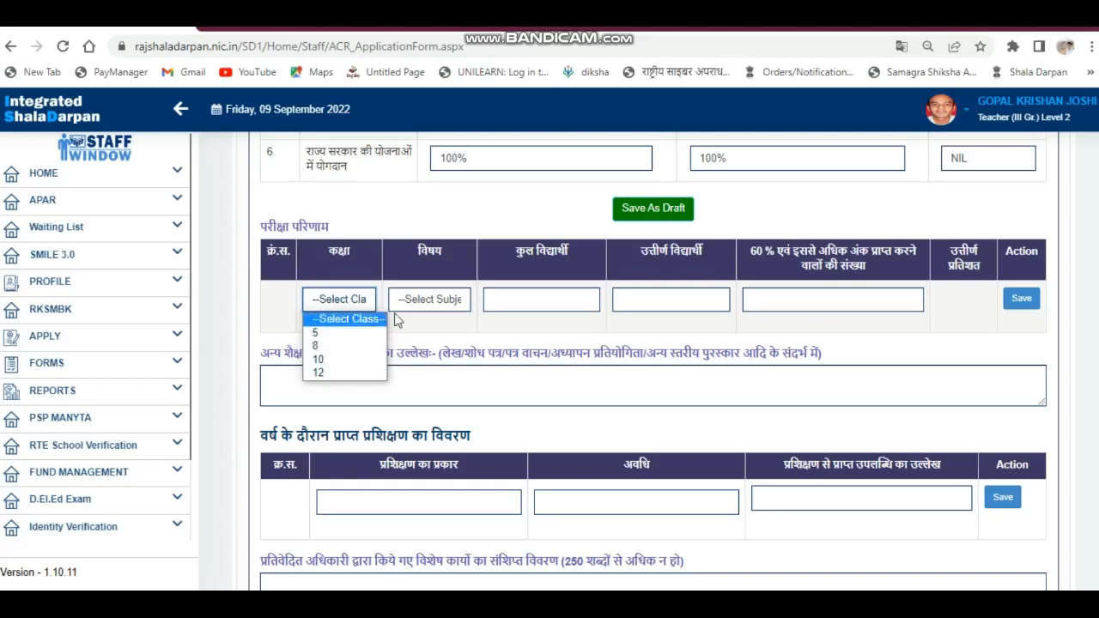
pyautogui.click(433, 304)
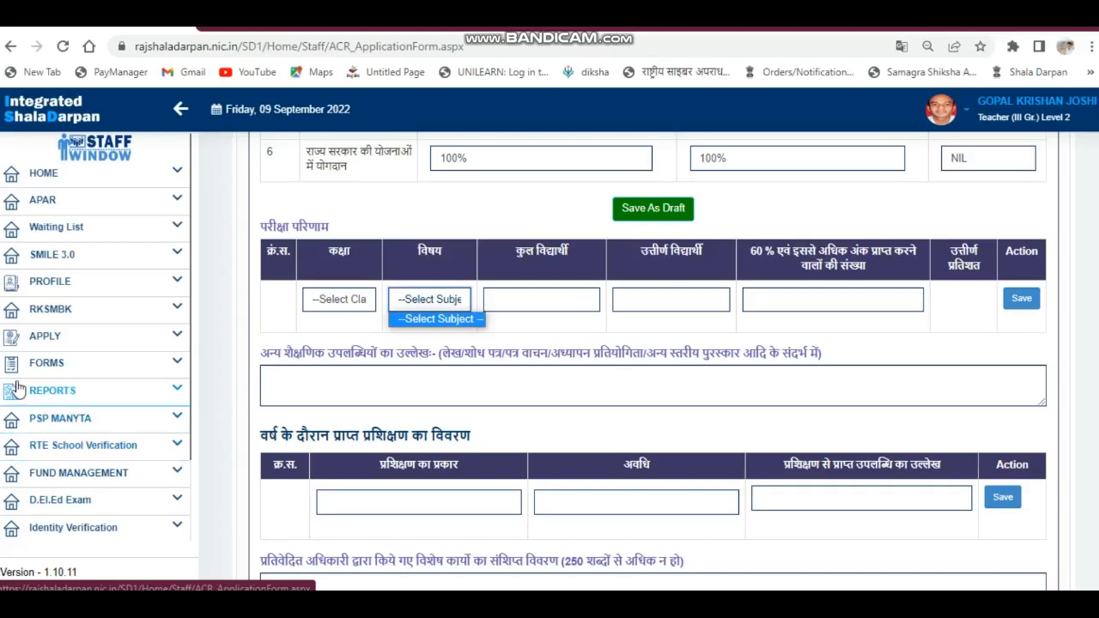
pyautogui.click(60, 395)
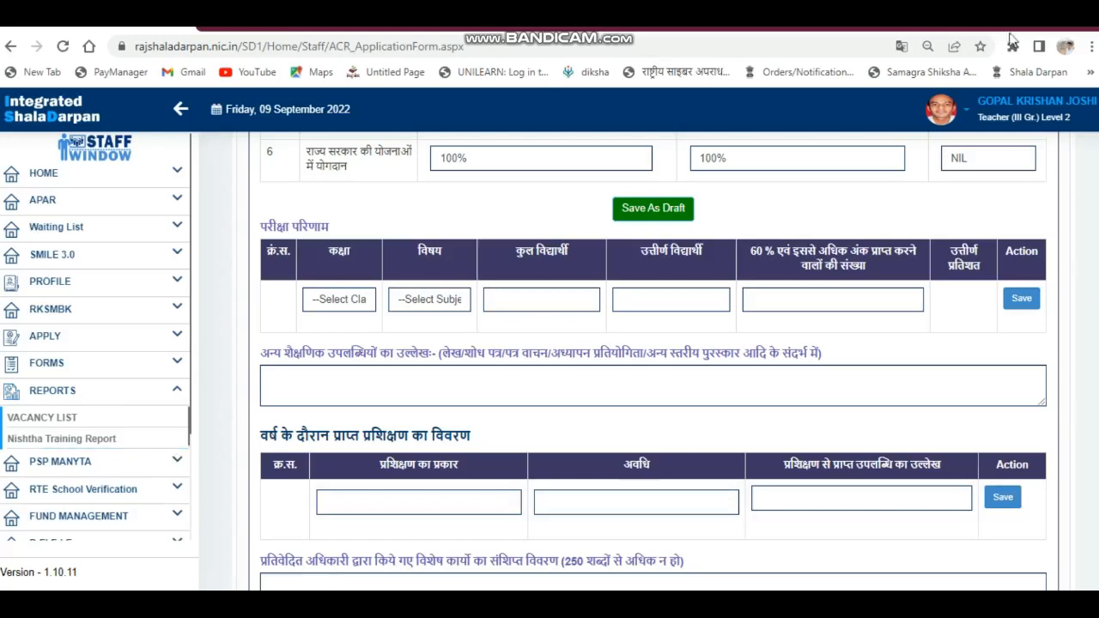
pyautogui.scroll(-3, 381, 352)
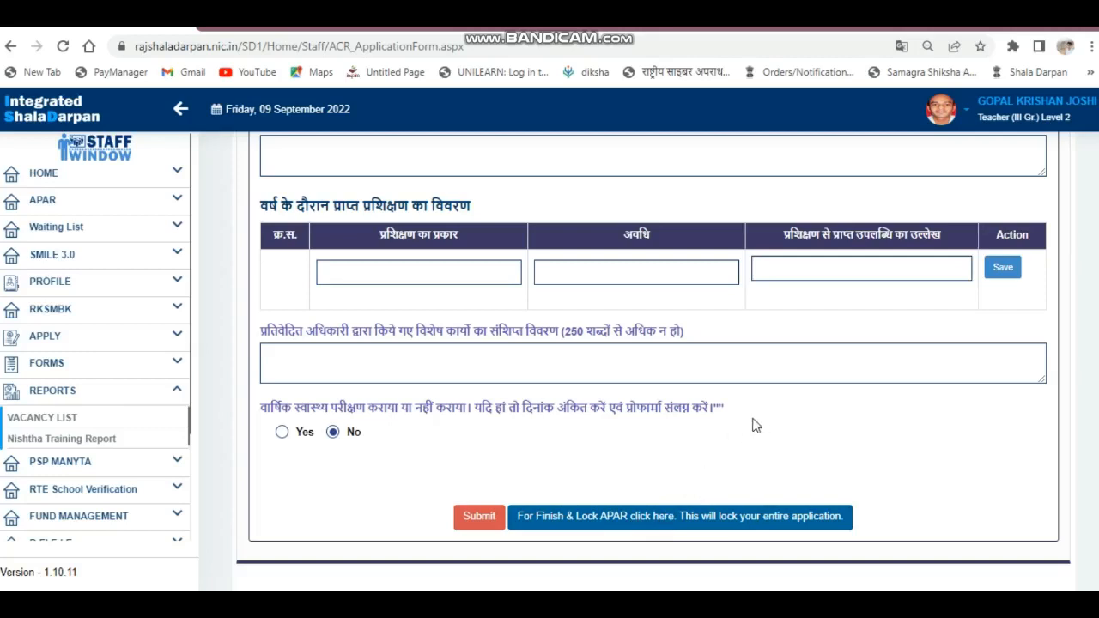
pyautogui.scroll(-1, 649, 344)
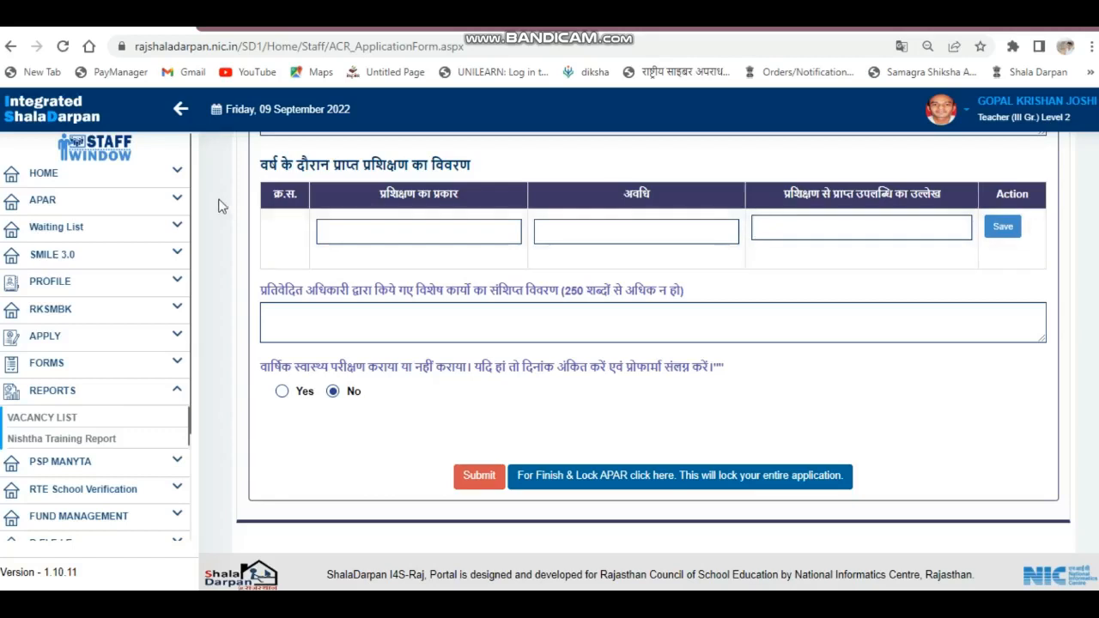
# - Return to the APAR dashboard and list the pending APAR to check its period, submit status and level
pyautogui.click(48, 203)
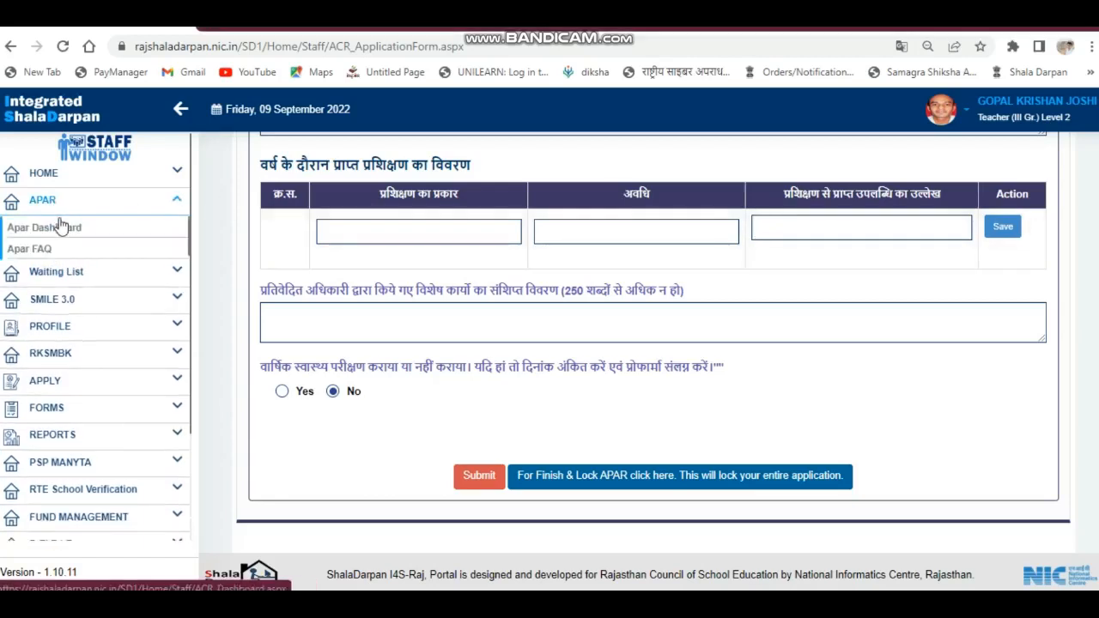
pyautogui.click(60, 229)
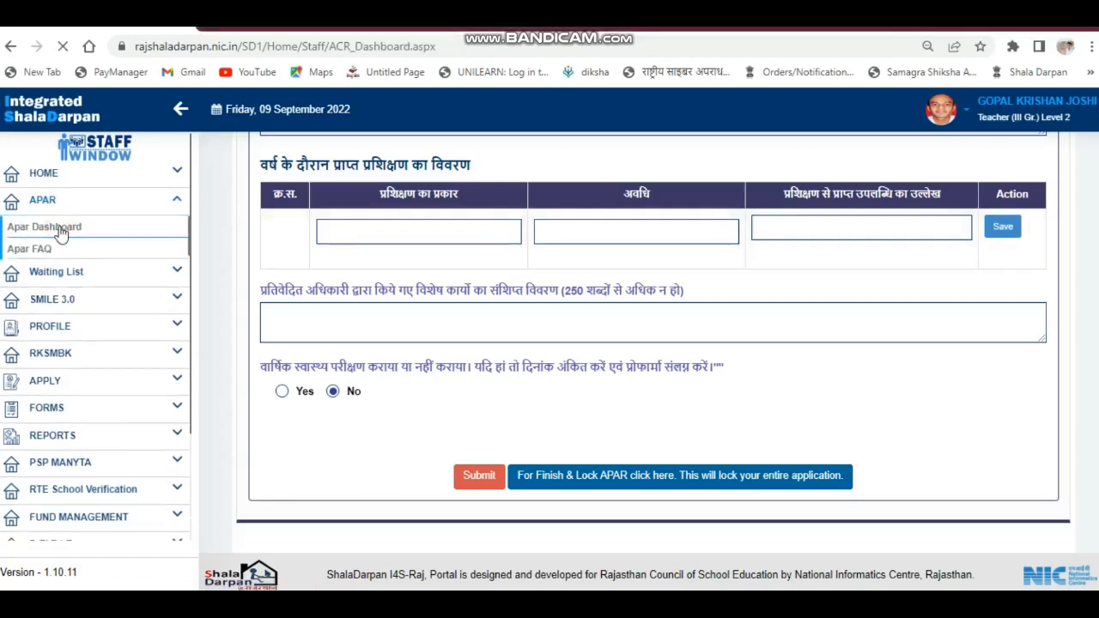
pyautogui.scroll(-2, 778, 309)
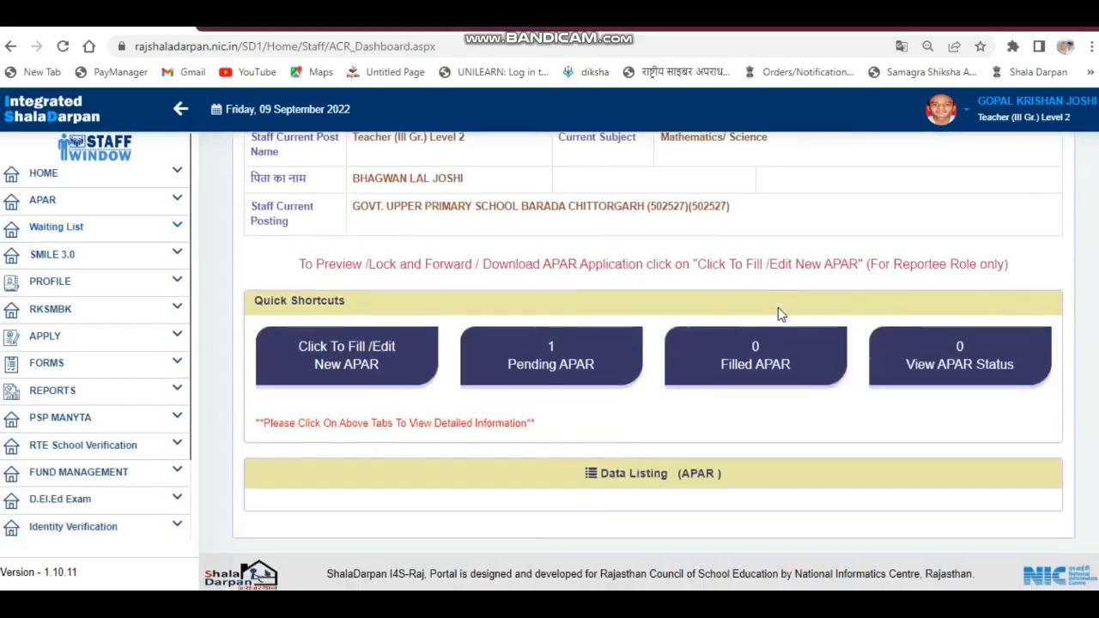
pyautogui.click(543, 376)
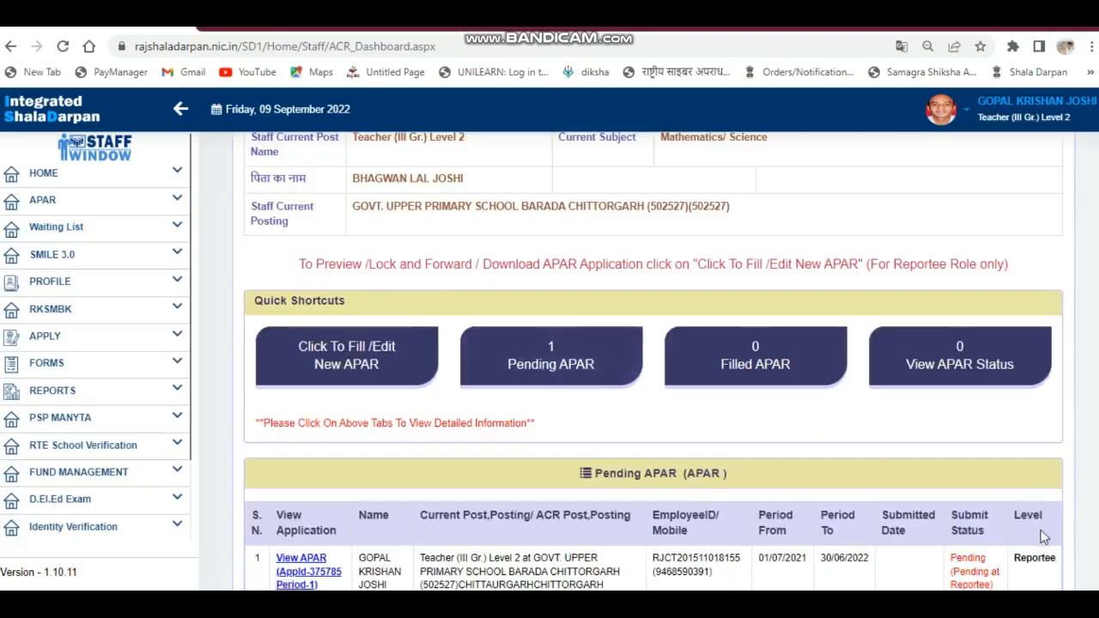
pyautogui.scroll(-2, 1028, 526)
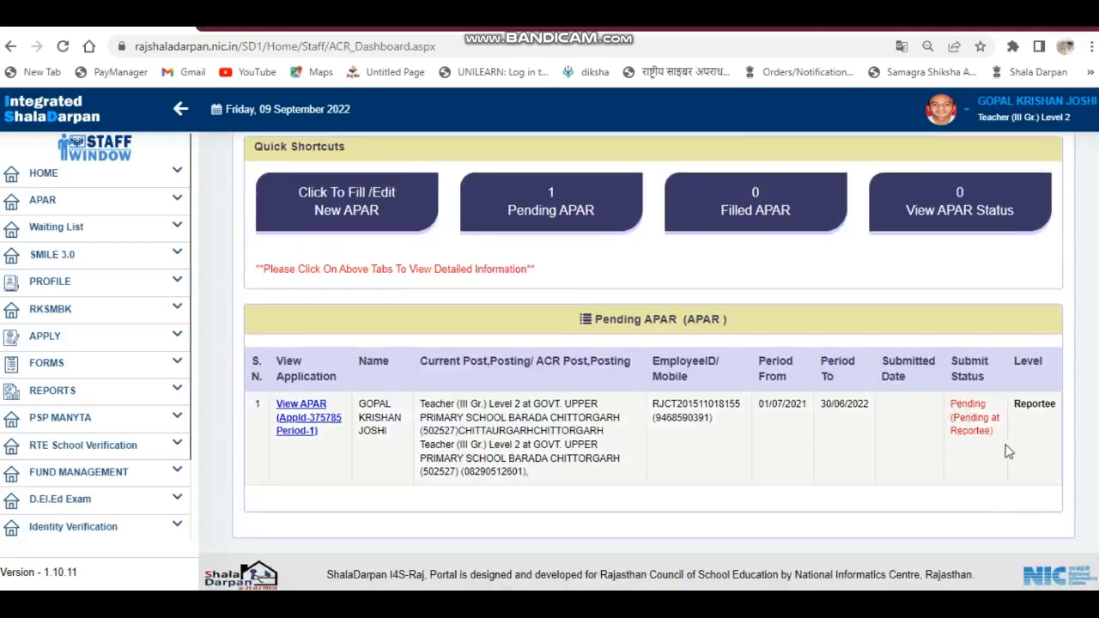